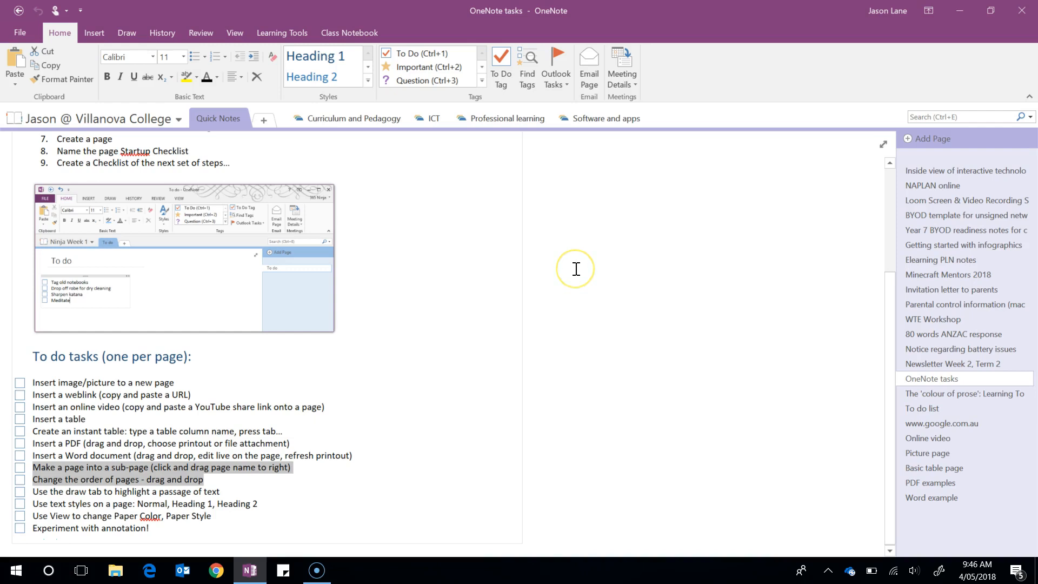
# Create a new notebook section and rename it Page navigation
pyautogui.click(264, 120)
pyautogui.click(315, 176)
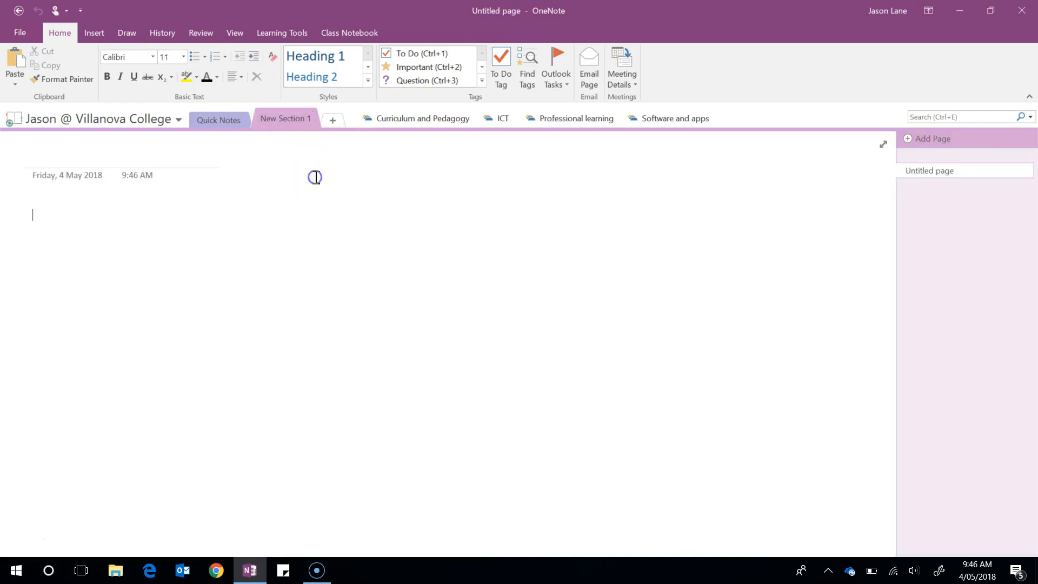
pyautogui.rightClick(284, 118)
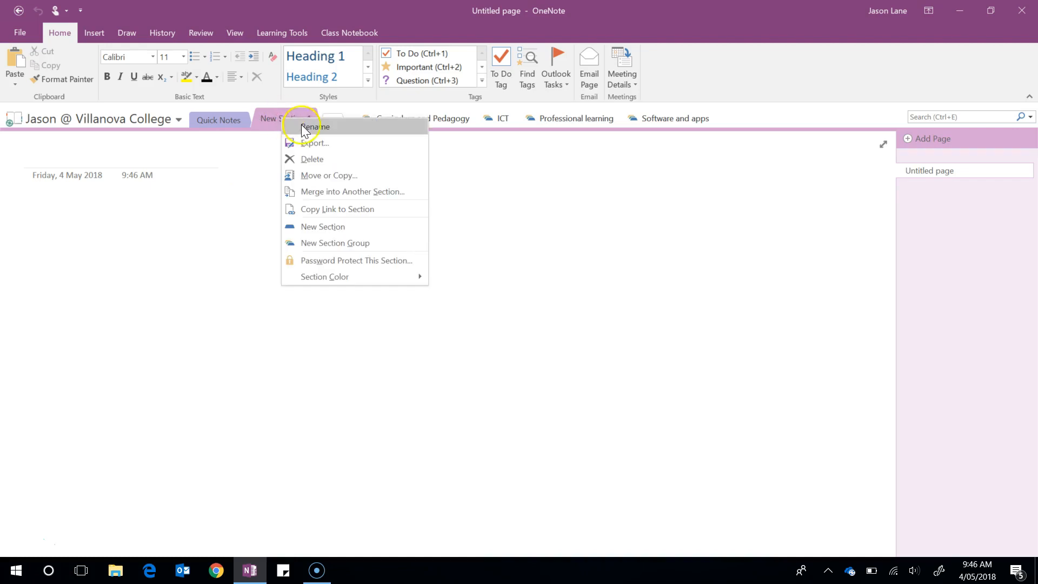
pyautogui.click(305, 126)
pyautogui.write('Page navi')
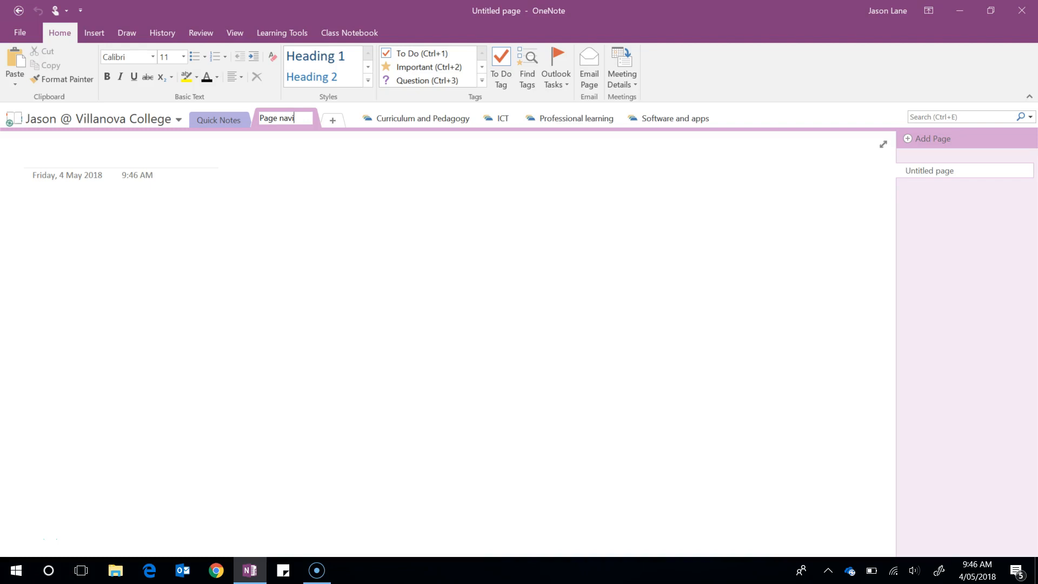
pyautogui.press('Return')
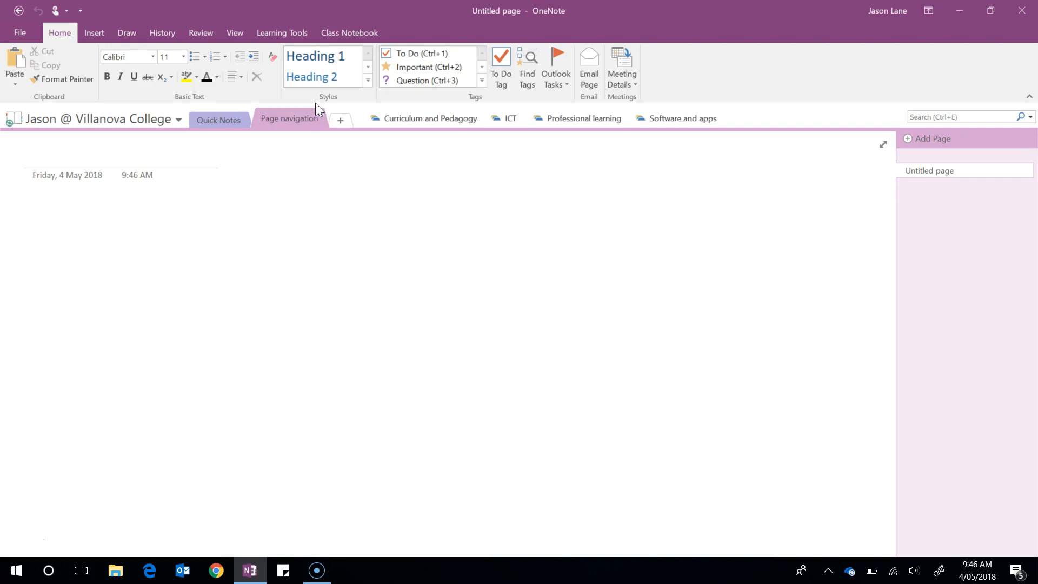
# Give the new section's untitled page the title "Title page"
pyautogui.click(92, 152)
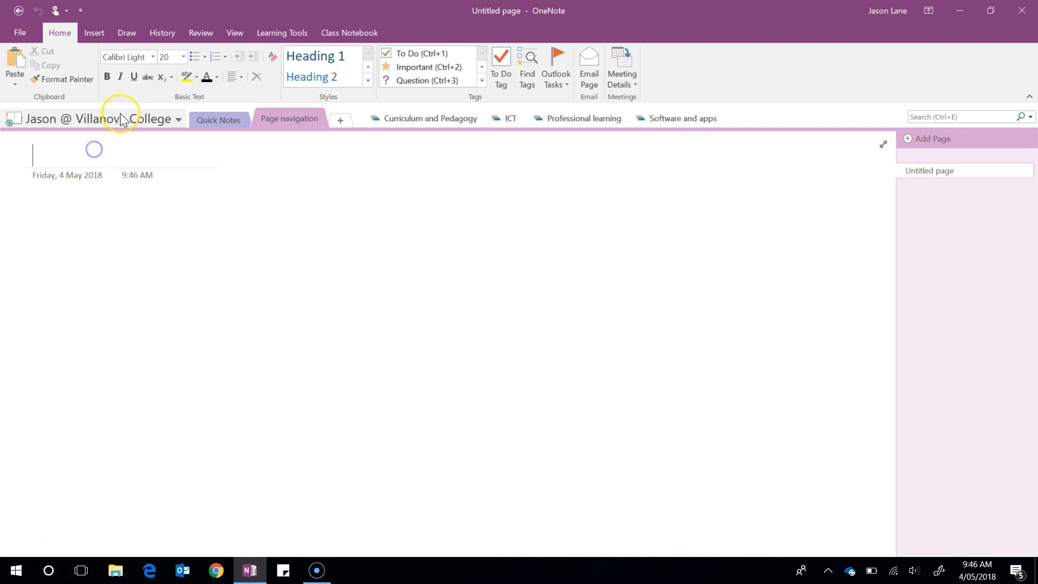
pyautogui.write('Titl')
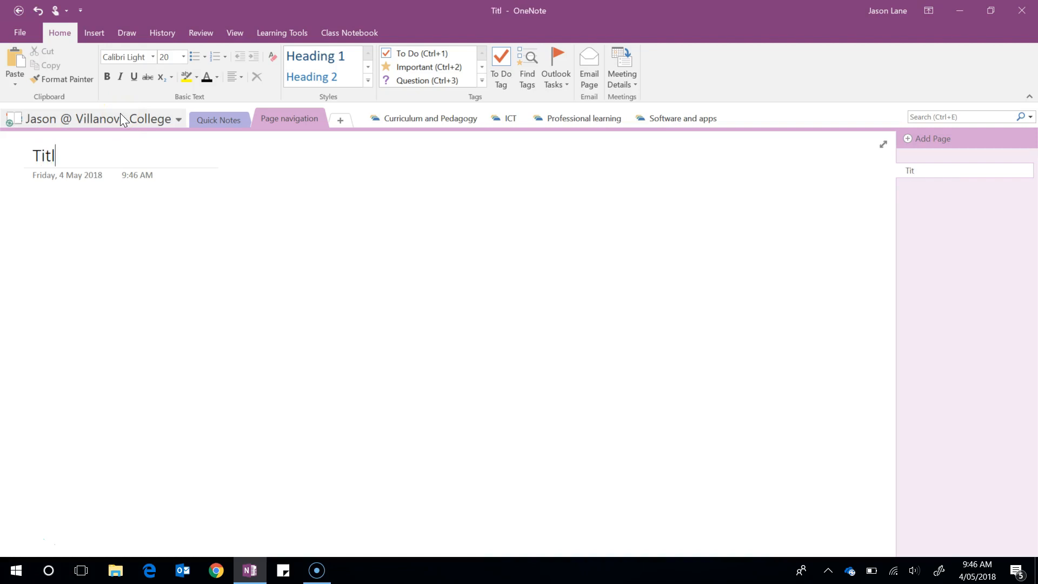
pyautogui.write('e page')
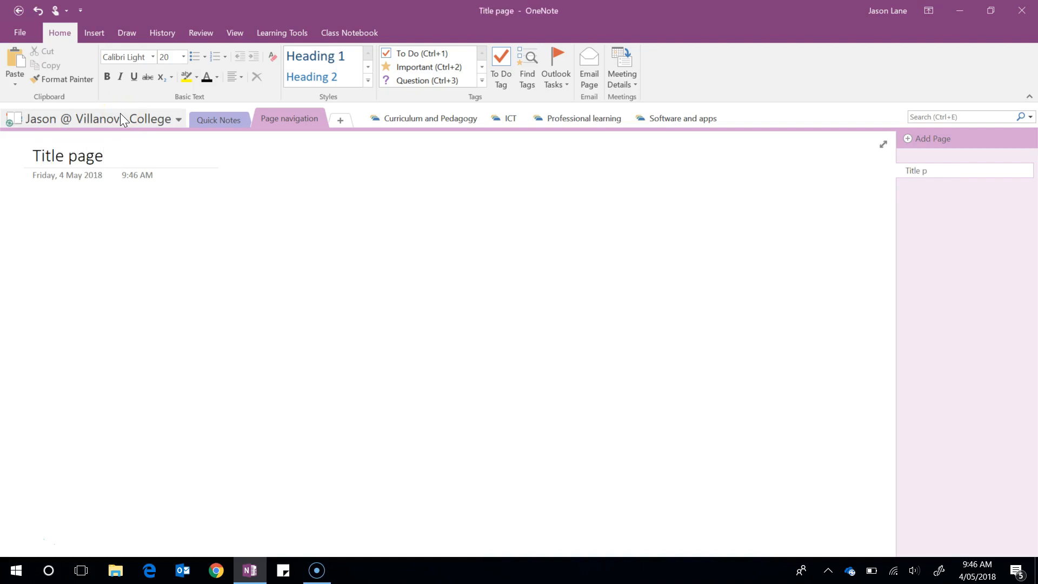
pyautogui.click(174, 211)
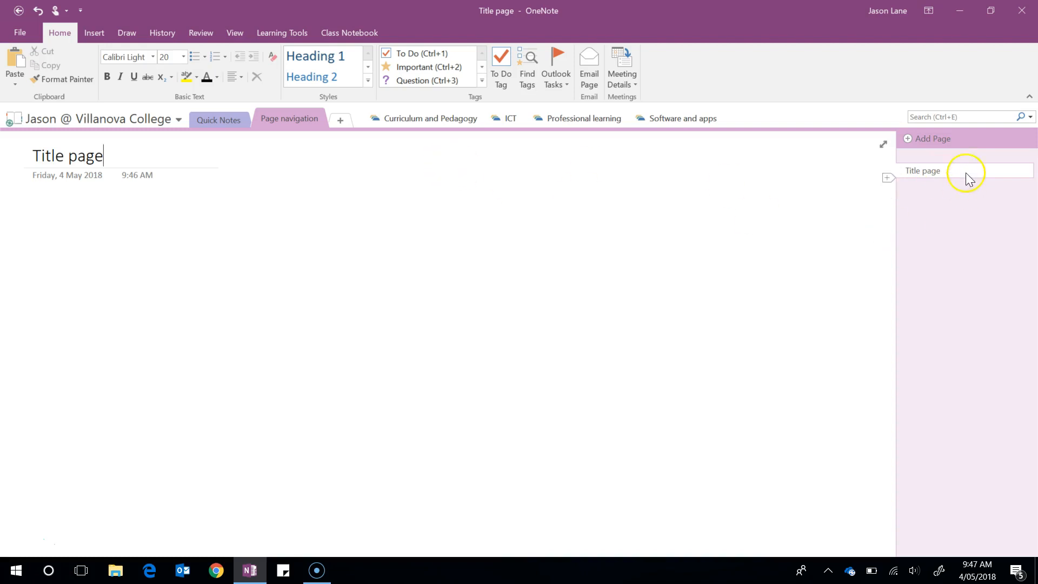
# Add a page titled "Unit 1" with the body text "Summary of the unit, picture, videos, etc"
pyautogui.click(919, 139)
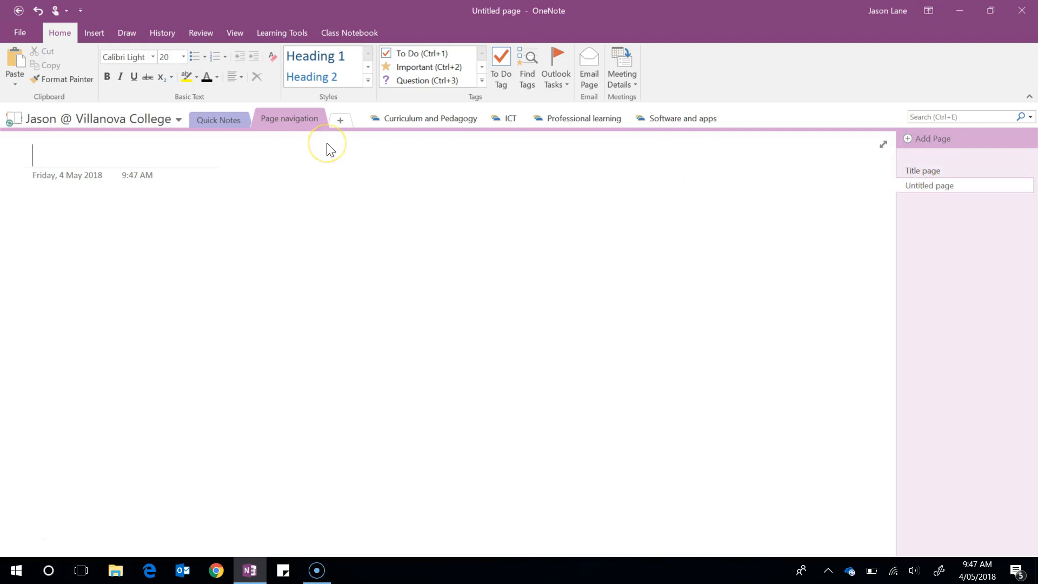
pyautogui.write('Unit 1')
pyautogui.press('Return')
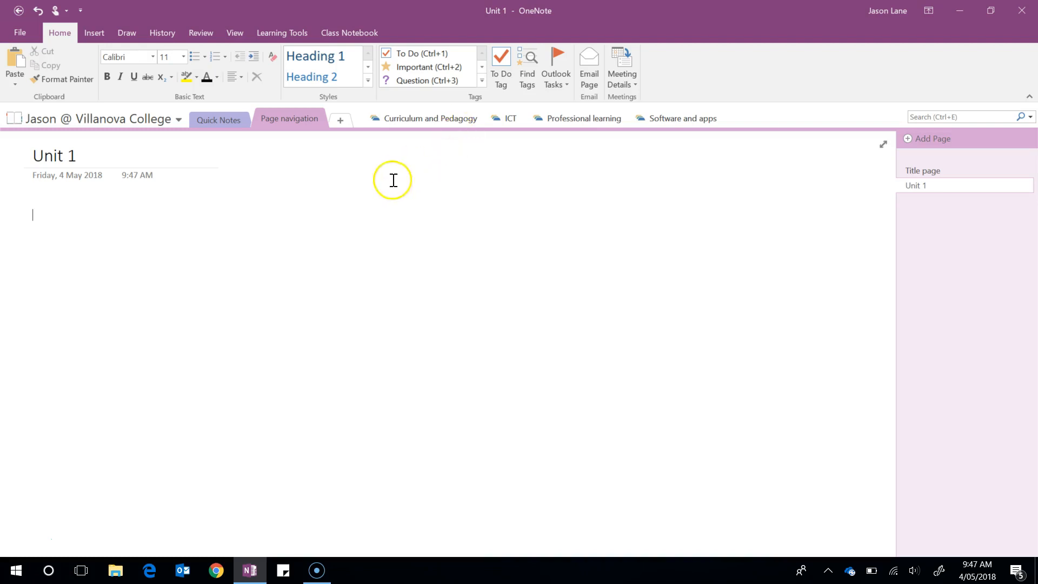
pyautogui.write('Su')
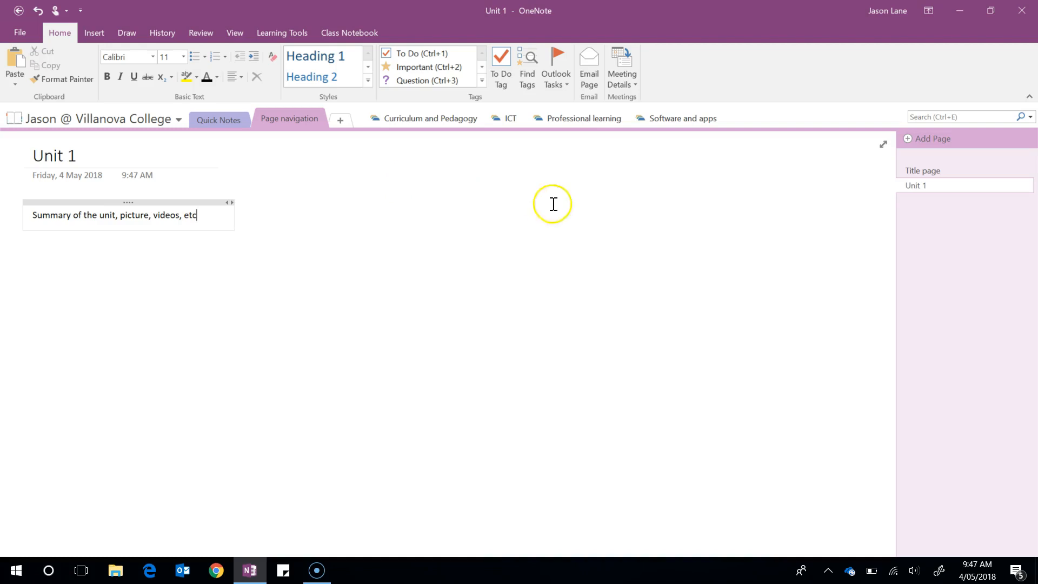
# Add three more pages titled "Topic 1 for Unit 1", "Topic 2 for Unit 1" and "Topic 3 for Unit 1"
pyautogui.click(920, 138)
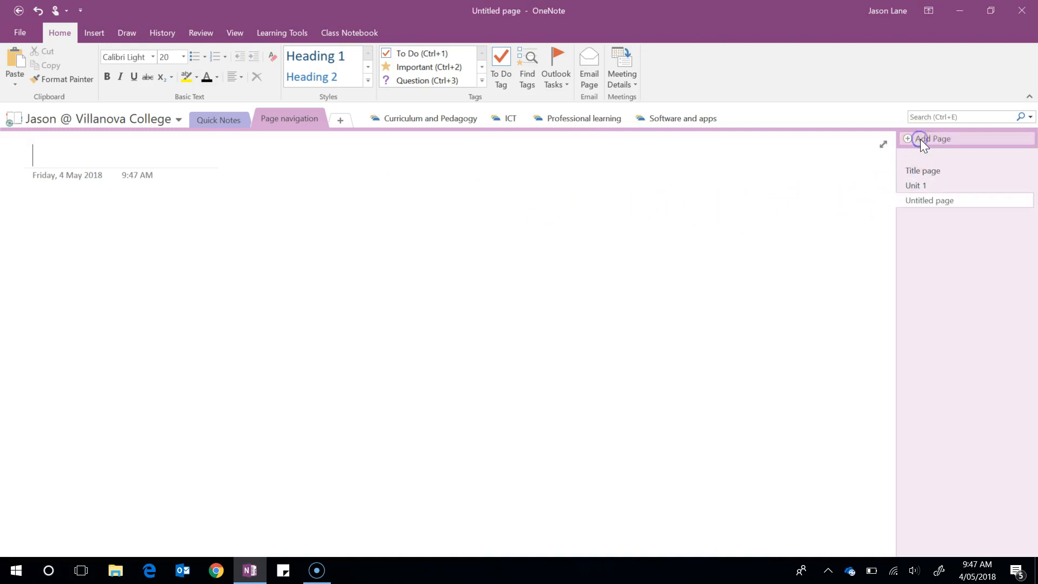
pyautogui.write('Topic 1 for Unit 1')
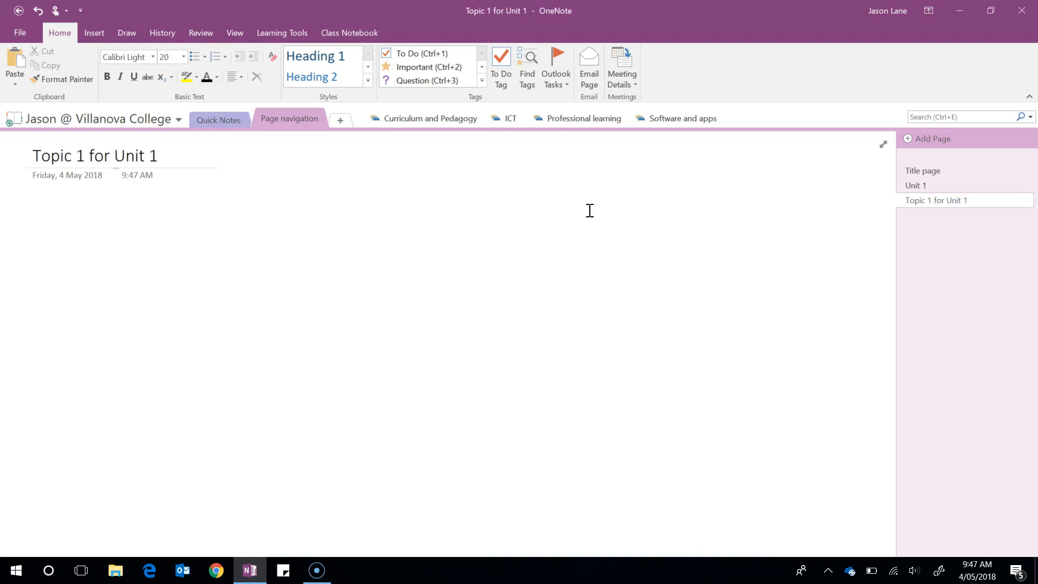
pyautogui.click(924, 141)
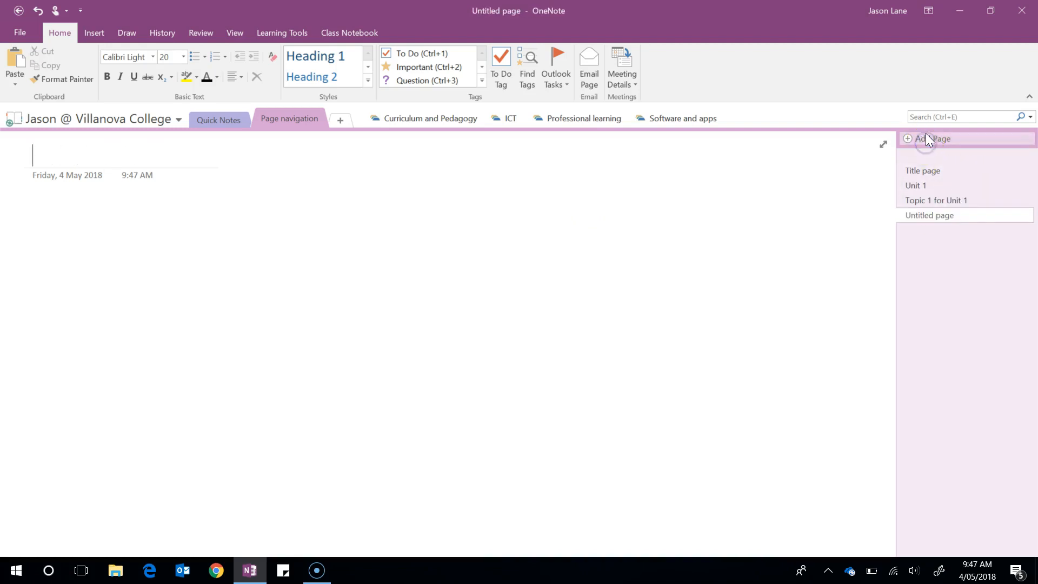
pyautogui.write('Topic 2 for Unit 1')
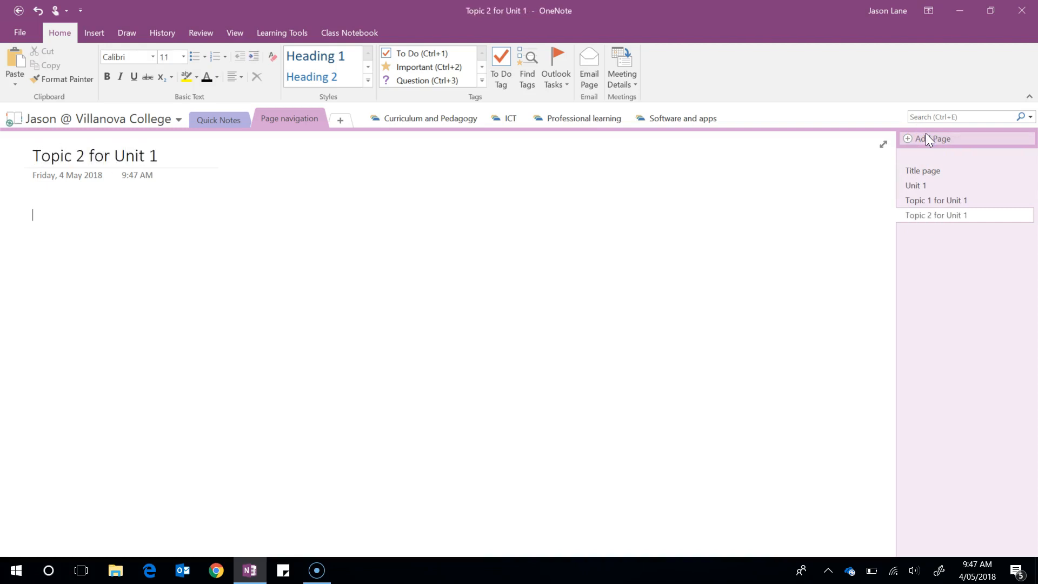
pyautogui.click(930, 138)
pyautogui.write('Topic')
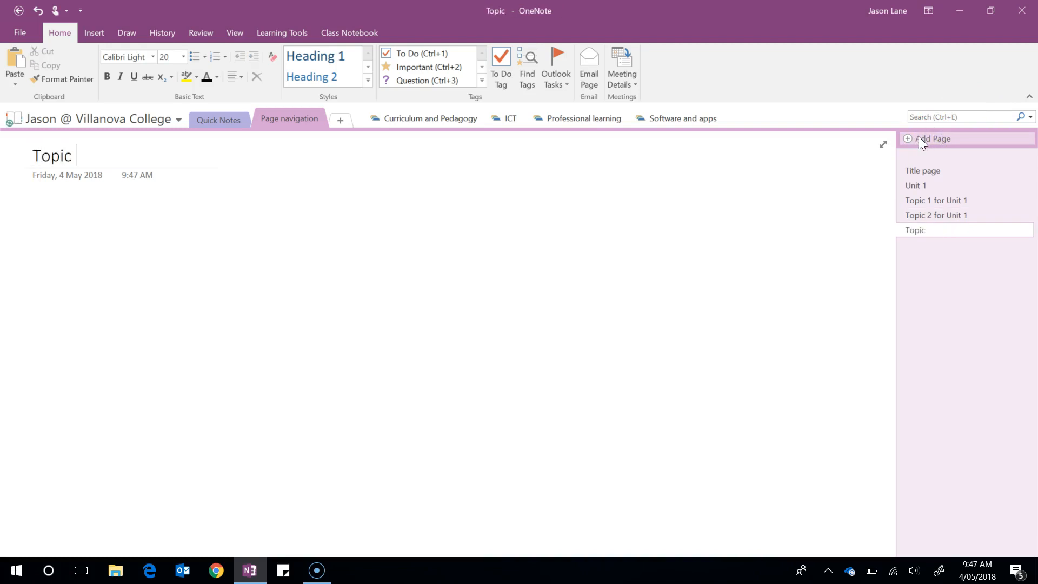
pyautogui.write(' 3 for U')
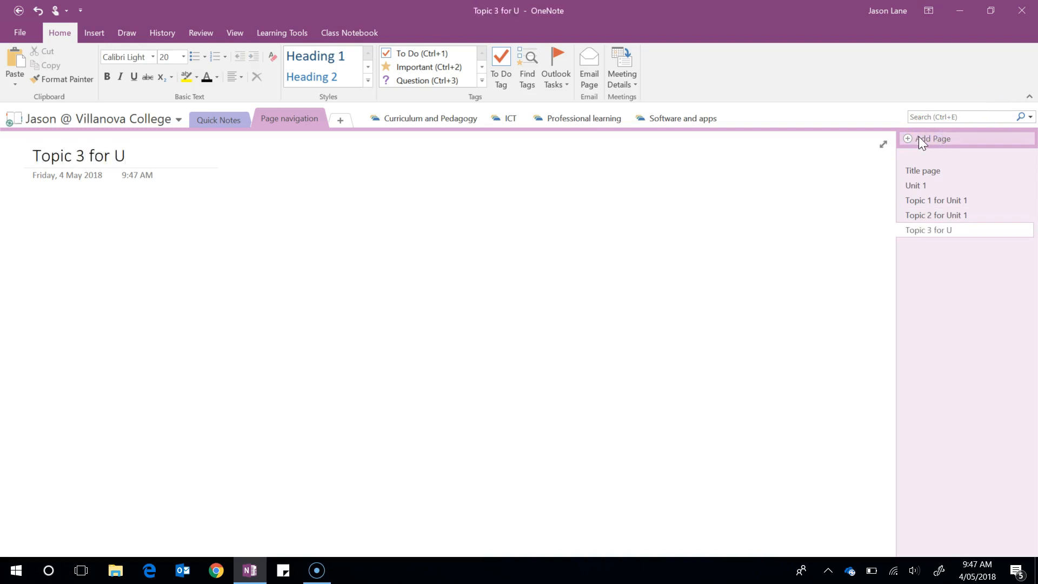
pyautogui.write('nit 1')
pyautogui.press('Return')
pyautogui.click(1034, 305)
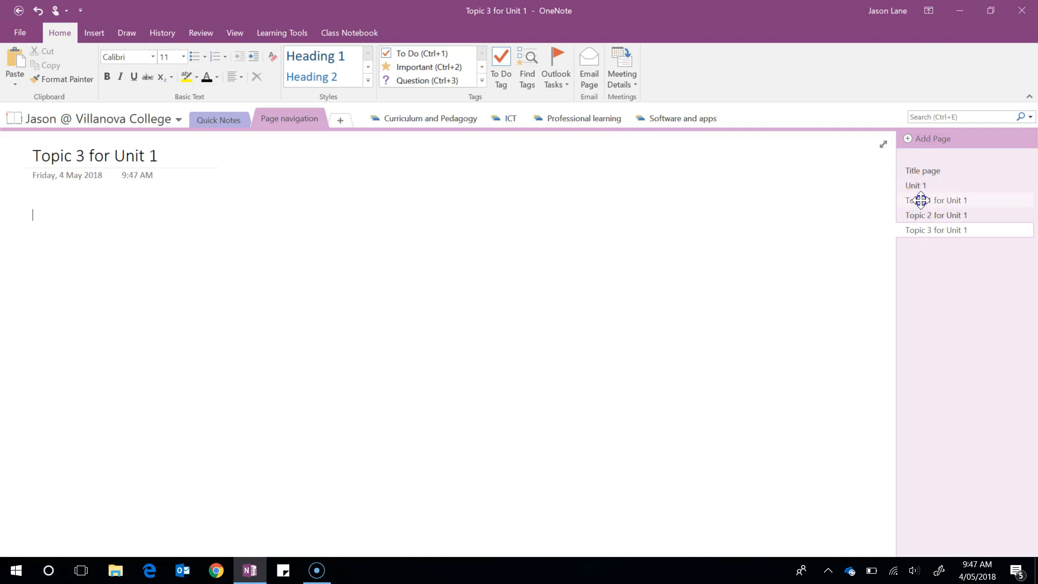
# Make Unit 1 a subpage of Title page and indent its three topic pages one level deeper beneath it
pyautogui.moveTo(924, 201)
pyautogui.mouseDown()
pyautogui.moveTo(915, 200)
pyautogui.moveTo(960, 202)
pyautogui.moveTo(917, 202)
pyautogui.mouseUp()
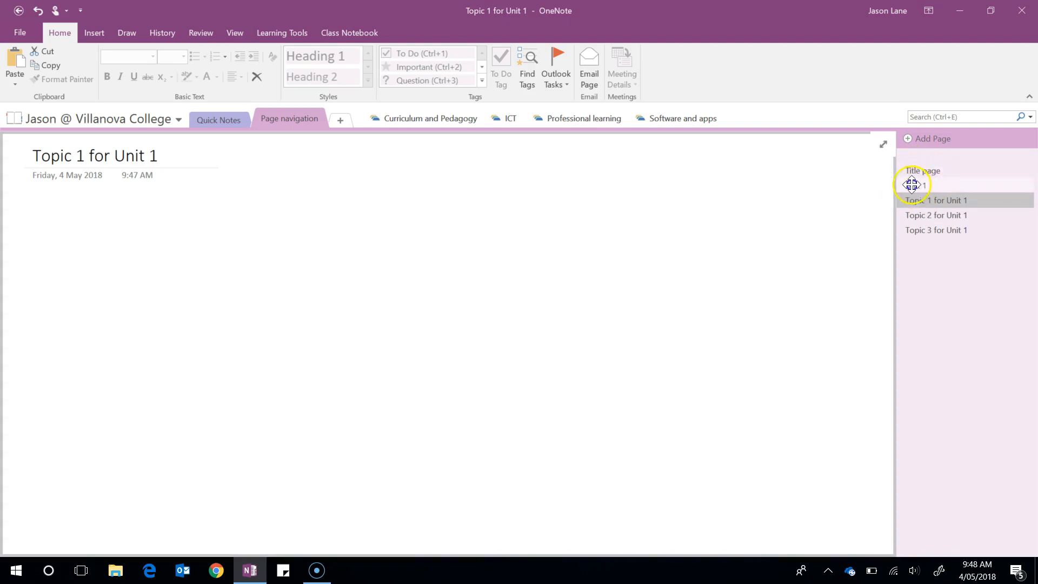
pyautogui.moveTo(912, 184); pyautogui.dragTo(923, 184)
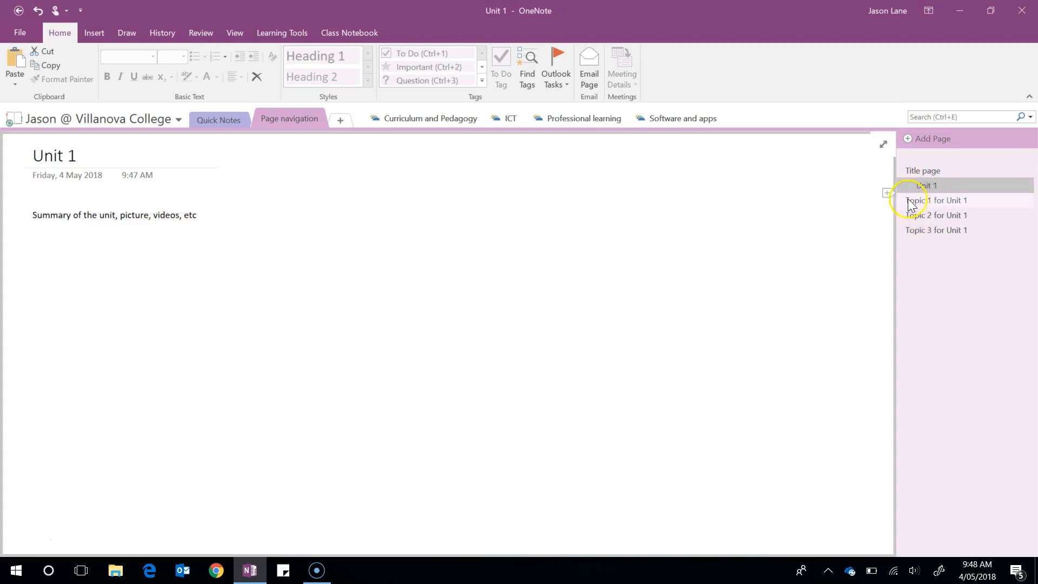
pyautogui.moveTo(915, 205); pyautogui.dragTo(947, 204)
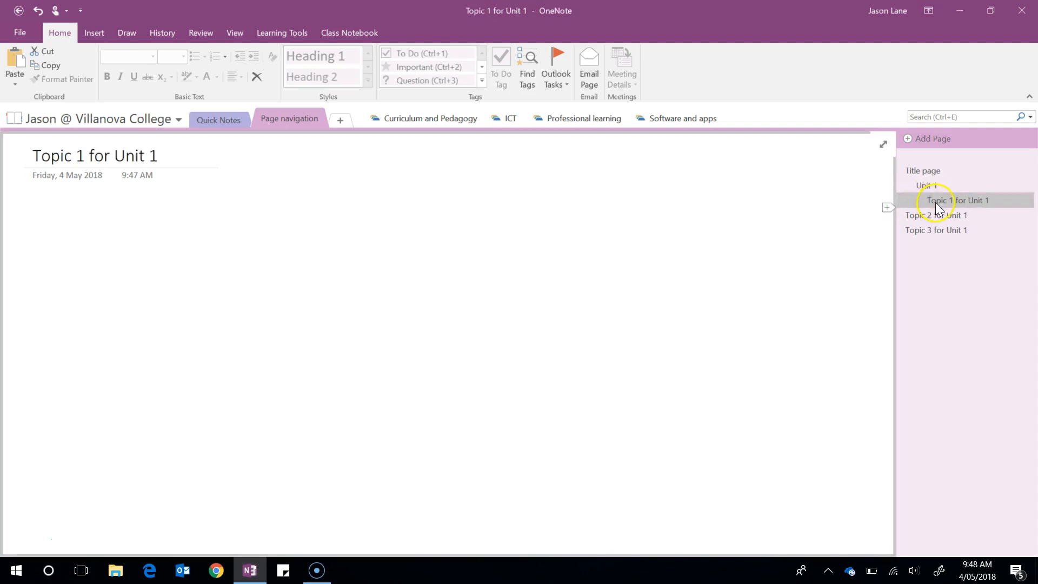
pyautogui.moveTo(913, 221); pyautogui.dragTo(950, 229)
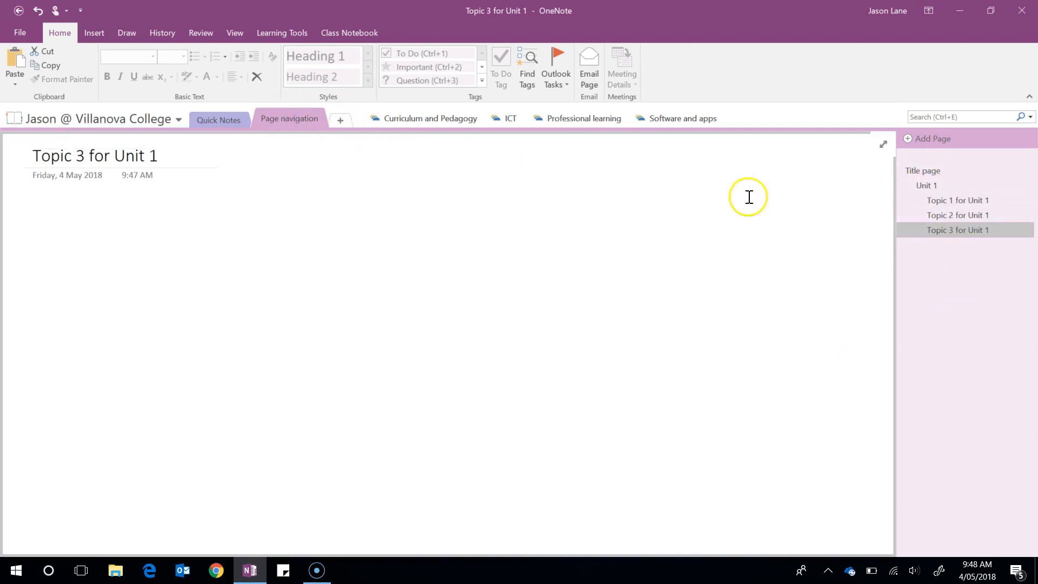
pyautogui.click(928, 174)
pyautogui.click(932, 186)
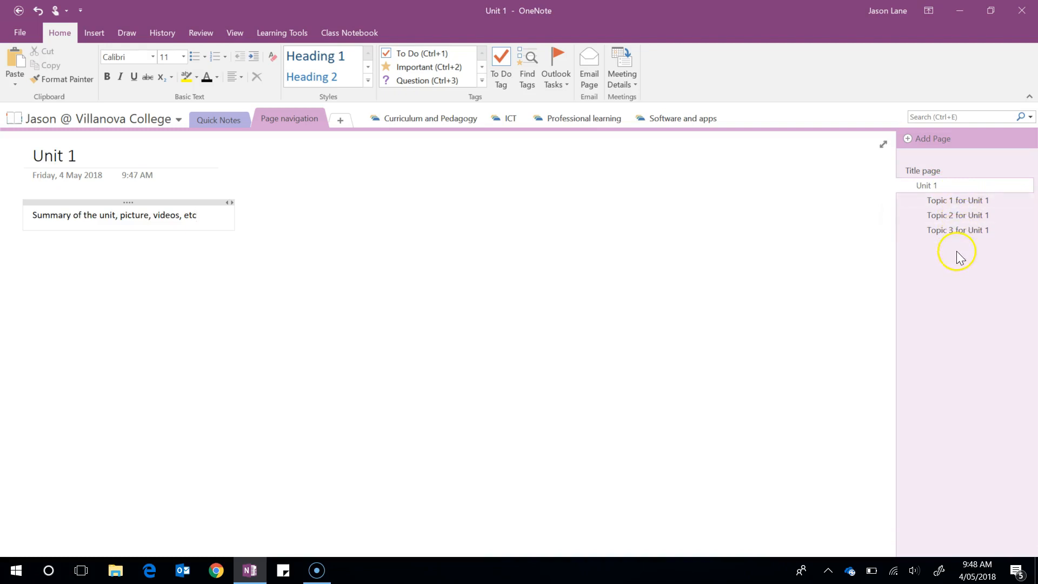
# Add pages titled "Unit 2" and "Unit 3" and indent both to the same subpage level as Unit 1
pyautogui.click(915, 139)
pyautogui.write('Unit 2')
pyautogui.press('Return')
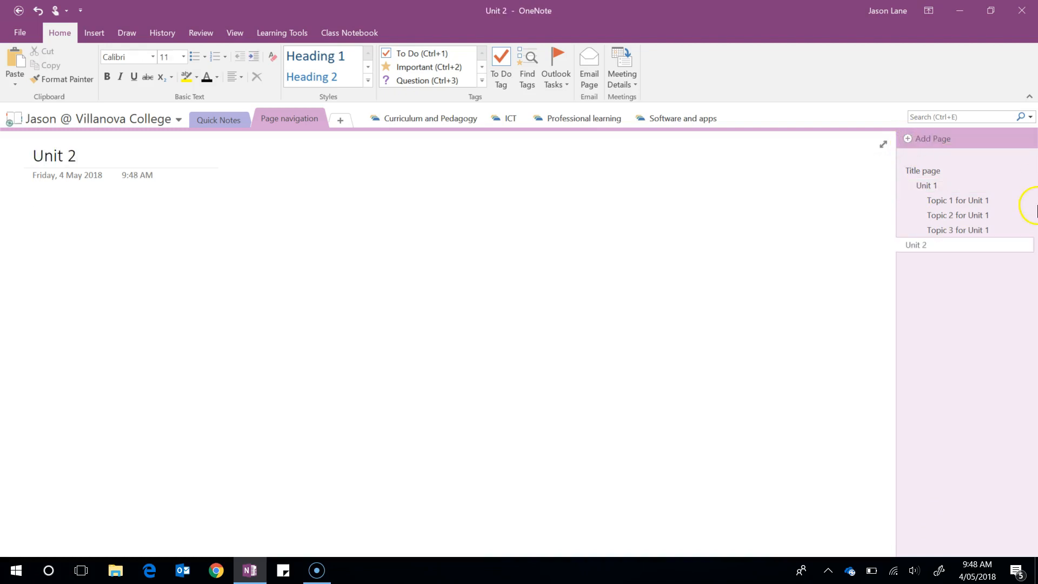
pyautogui.click(929, 139)
pyautogui.write('Unit 3')
pyautogui.press('Return')
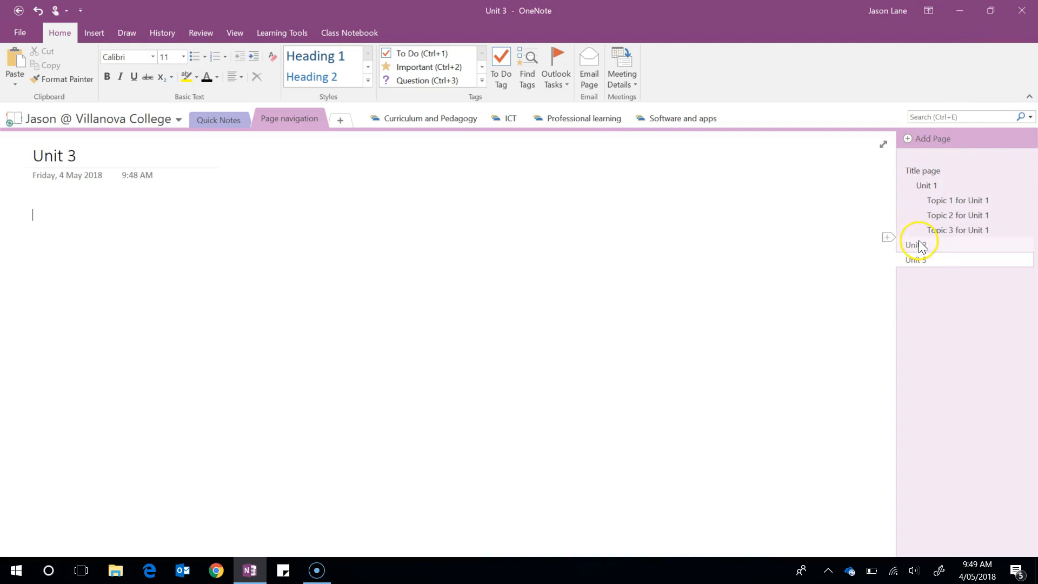
pyautogui.moveTo(916, 258)
pyautogui.mouseDown()
pyautogui.moveTo(912, 248)
pyautogui.moveTo(923, 246)
pyautogui.moveTo(931, 259)
pyautogui.mouseUp()
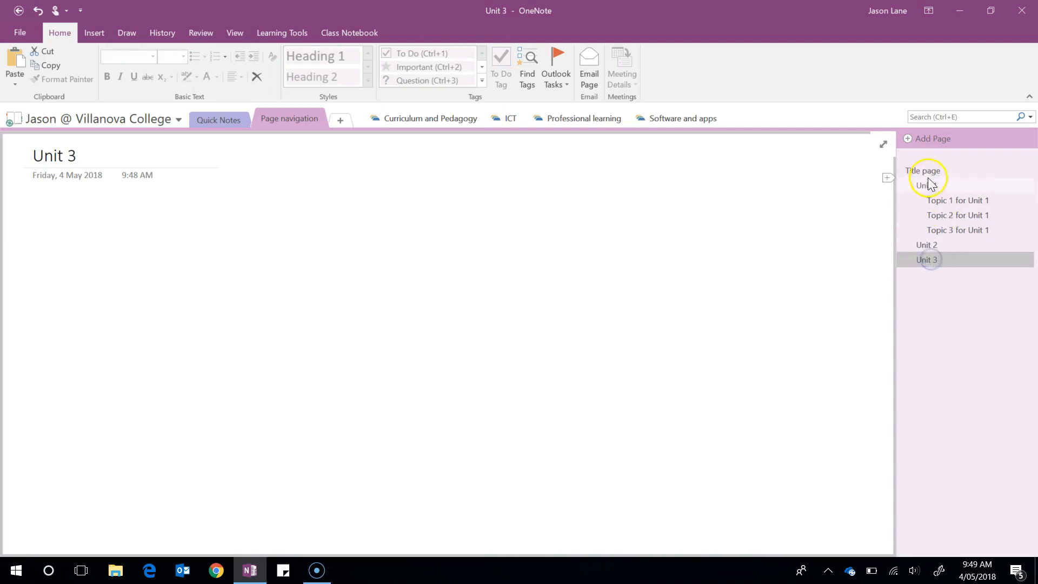
# Add pages titled "Topic 1 for Unit 2" and "Topic 1 for Unit 3" and nest each beneath its matching unit page
pyautogui.click(927, 247)
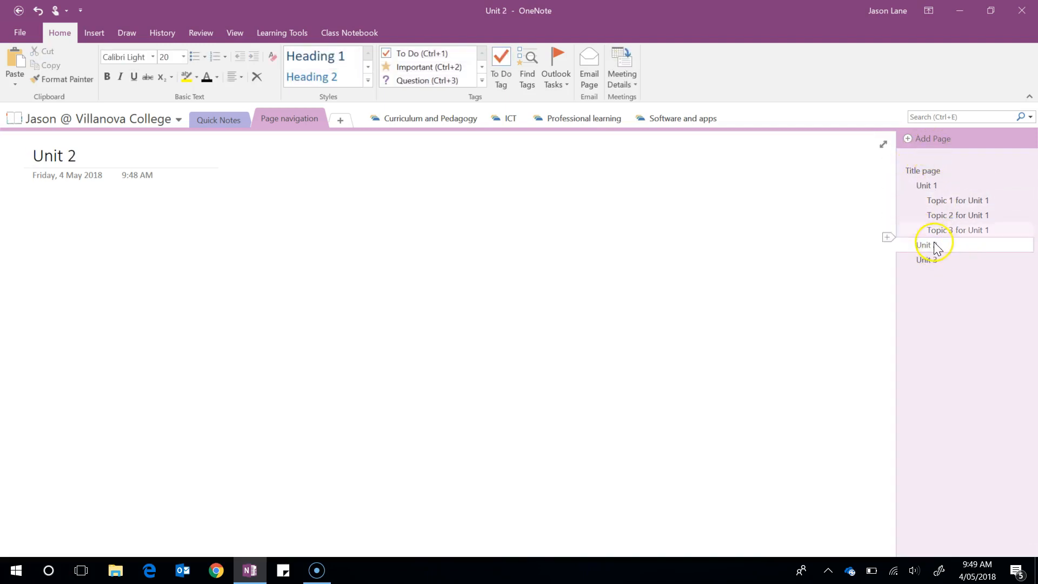
pyautogui.click(929, 139)
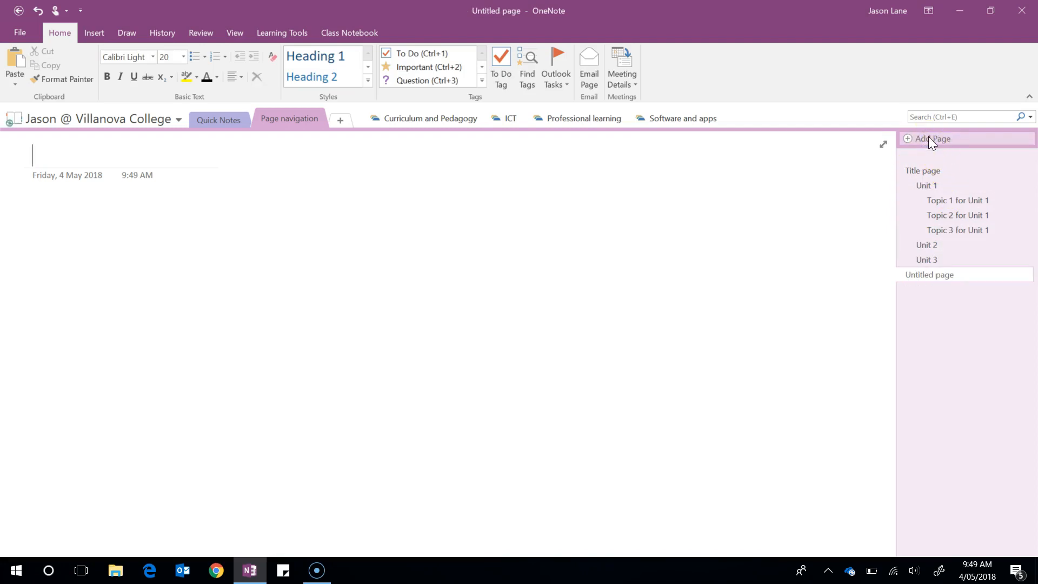
pyautogui.write('Topic 1')
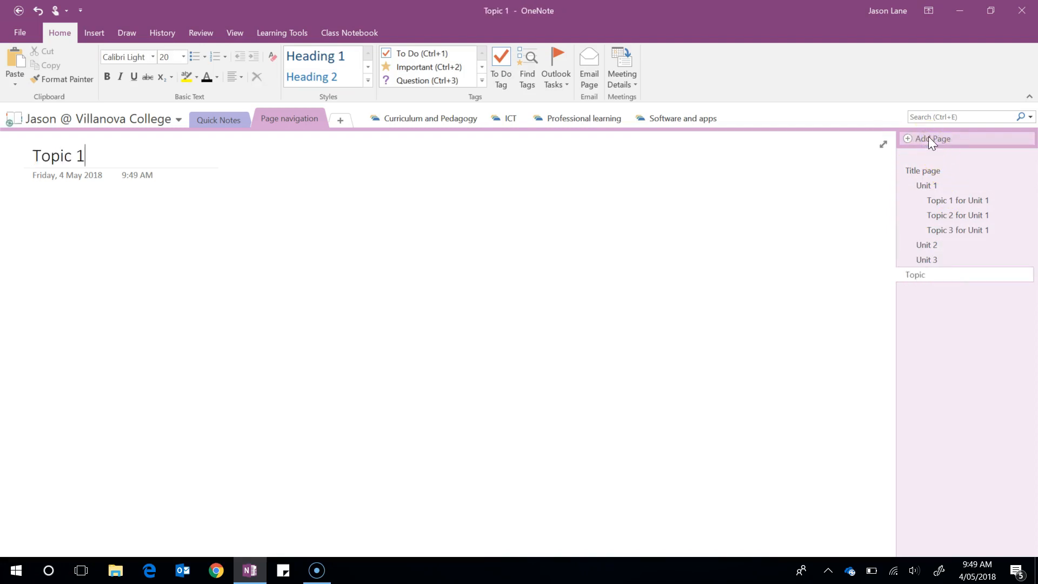
pyautogui.write(' for Unit 2')
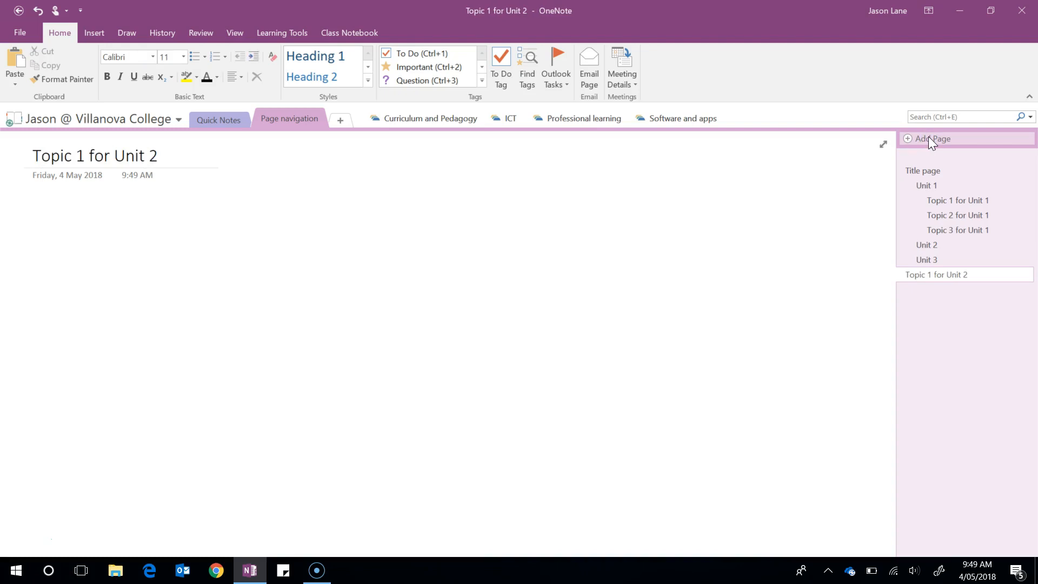
pyautogui.click(955, 138)
pyautogui.write('Topic 1 for Unit 3')
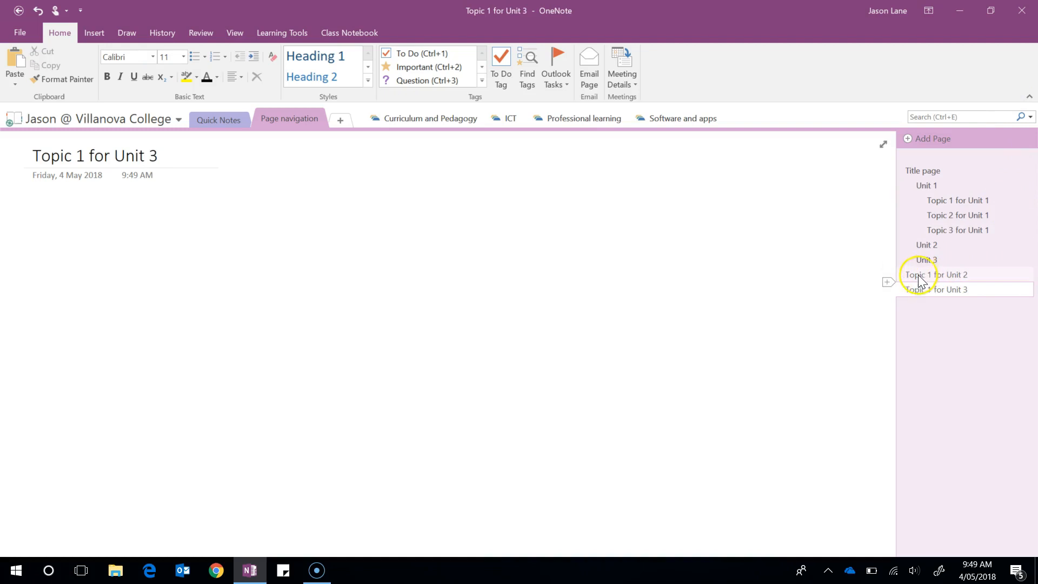
pyautogui.moveTo(915, 274); pyautogui.dragTo(968, 296)
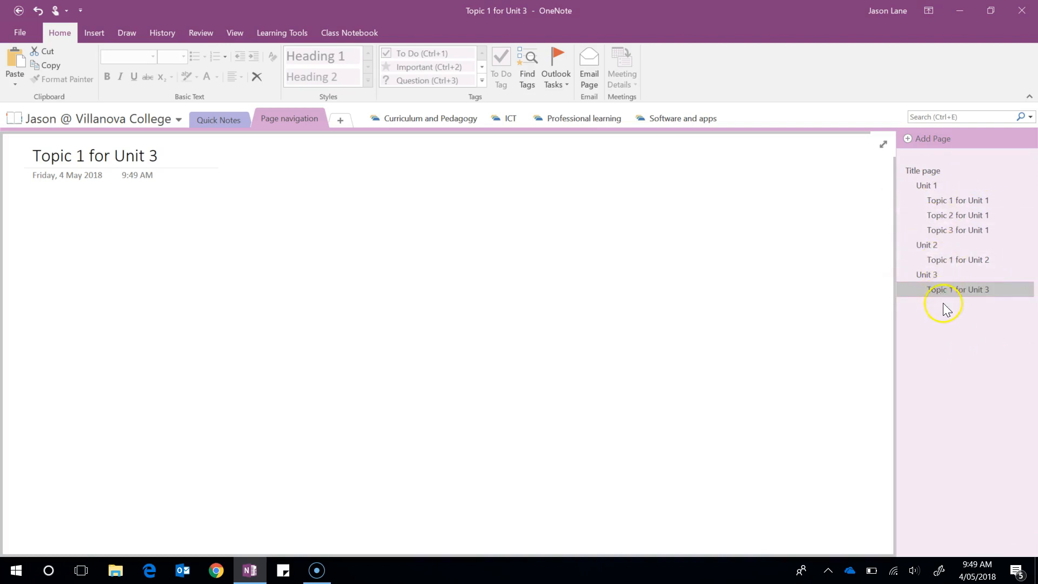
# Collapse and re-expand the subpages under Title page, and view the Unit 1 page
pyautogui.click(932, 186)
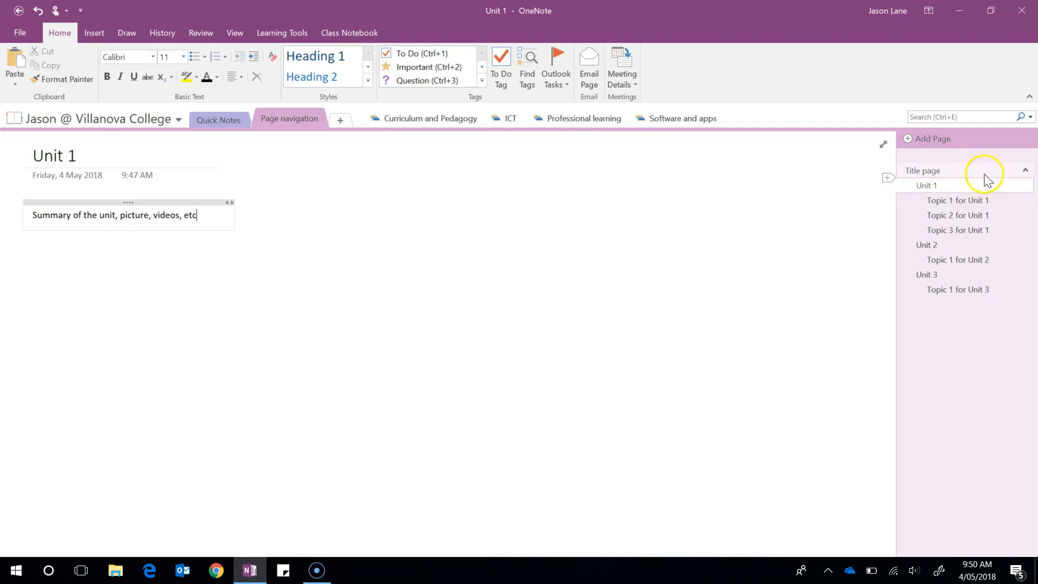
pyautogui.click(1024, 172)
pyautogui.click(1024, 171)
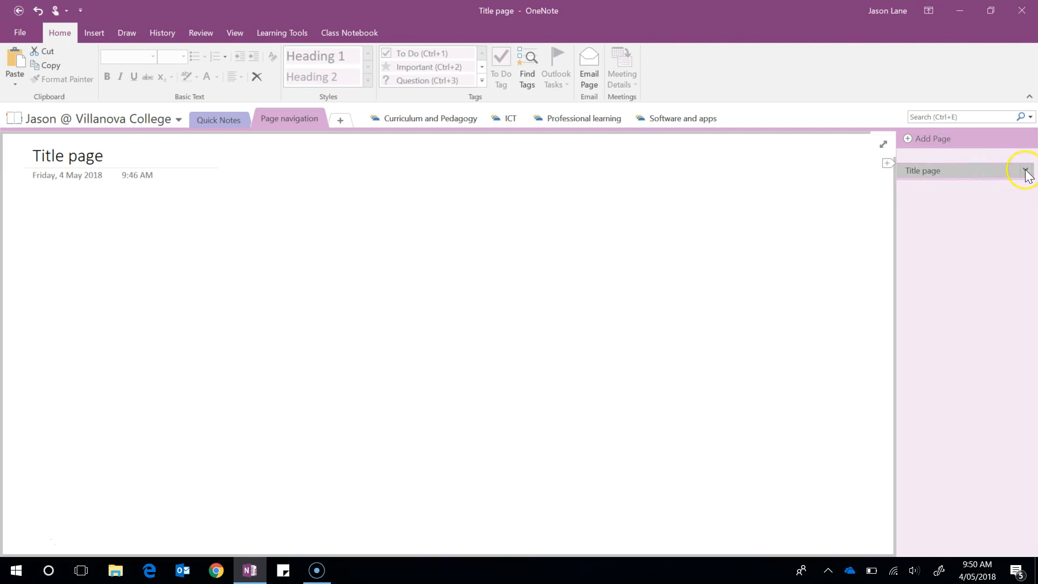
pyautogui.click(1025, 171)
pyautogui.click(935, 185)
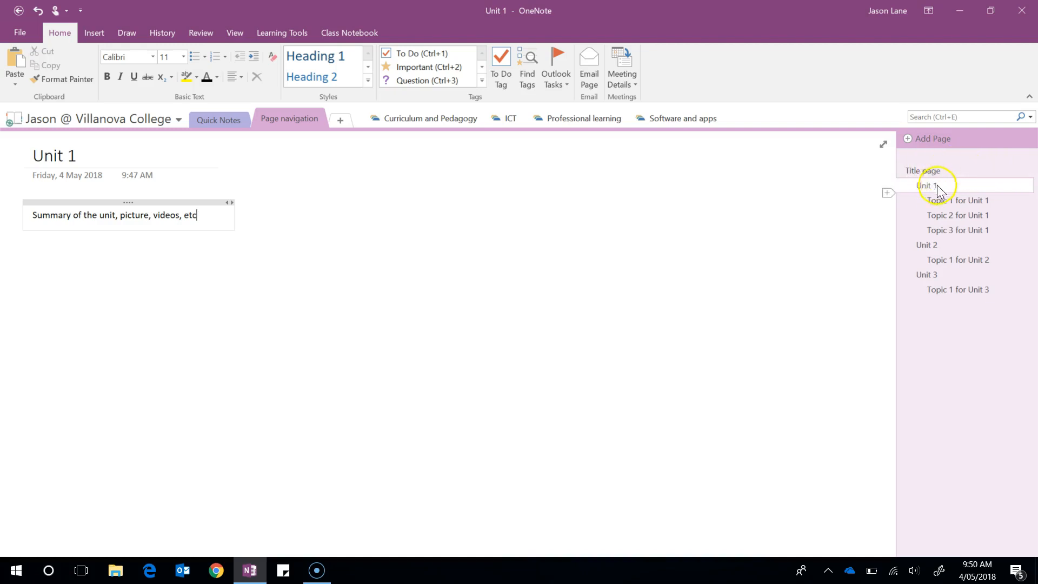
# Promote Unit 1 to a top-level page, and collapse and re-expand the subpages beneath it
pyautogui.moveTo(926, 189); pyautogui.dragTo(919, 185)
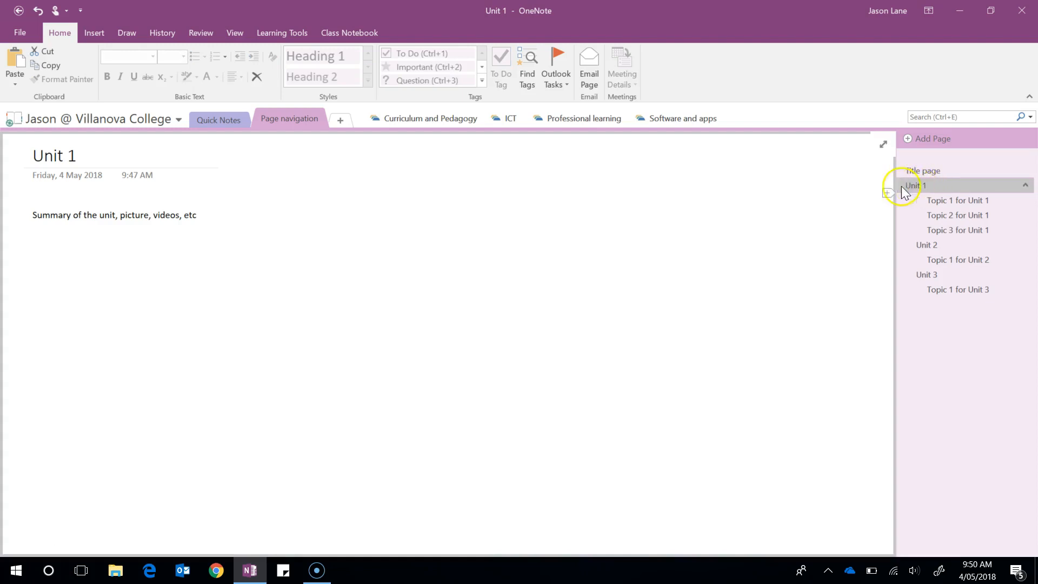
pyautogui.click(1025, 186)
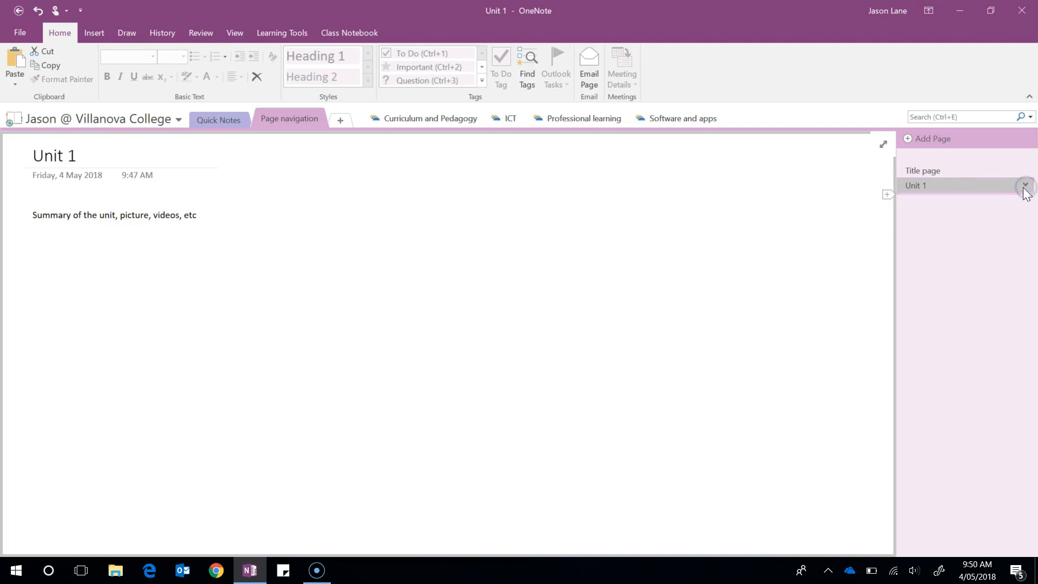
pyautogui.click(1024, 186)
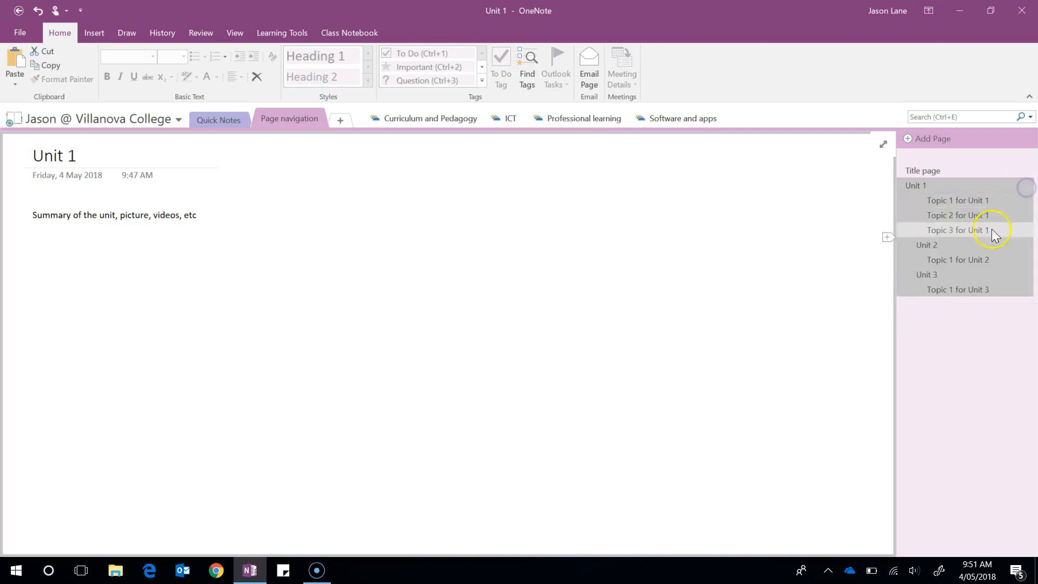
# Promote Unit 2 and Unit 3 to top-level pages, and try the collapse controls of Unit 1 and Unit 2
pyautogui.click(932, 246)
pyautogui.moveTo(934, 248); pyautogui.dragTo(905, 275)
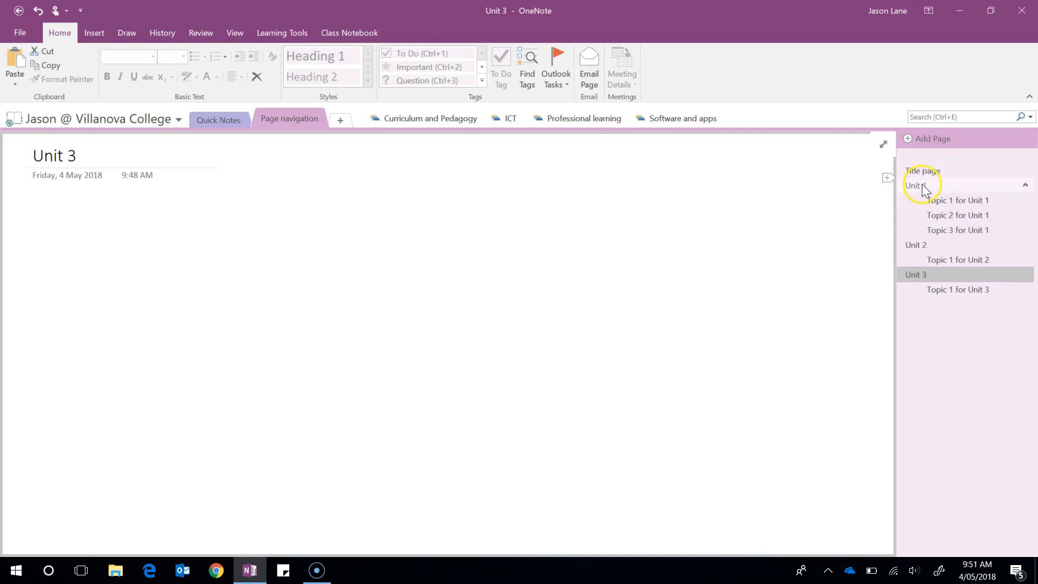
pyautogui.click(1025, 187)
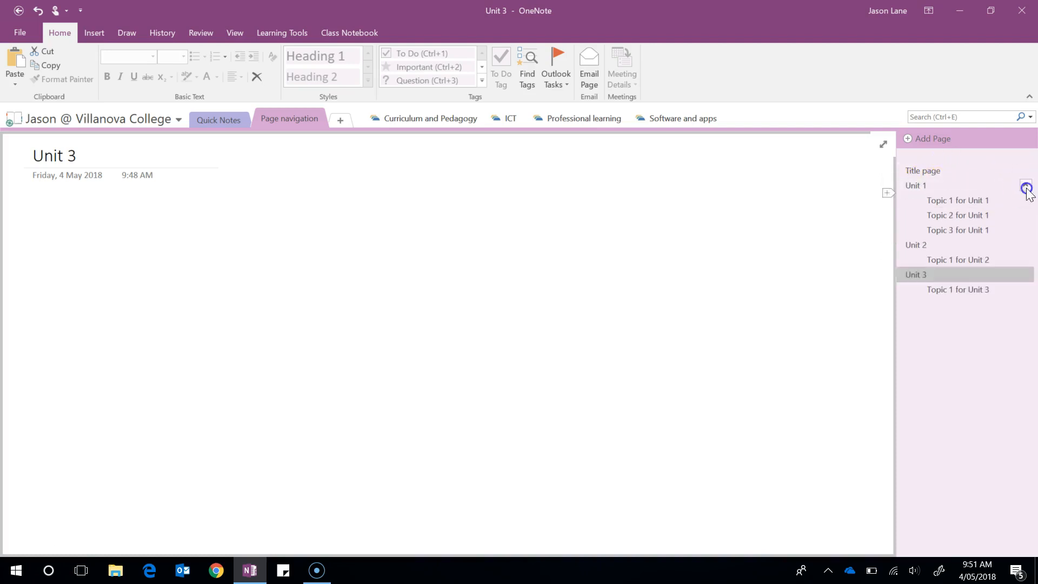
pyautogui.click(1026, 244)
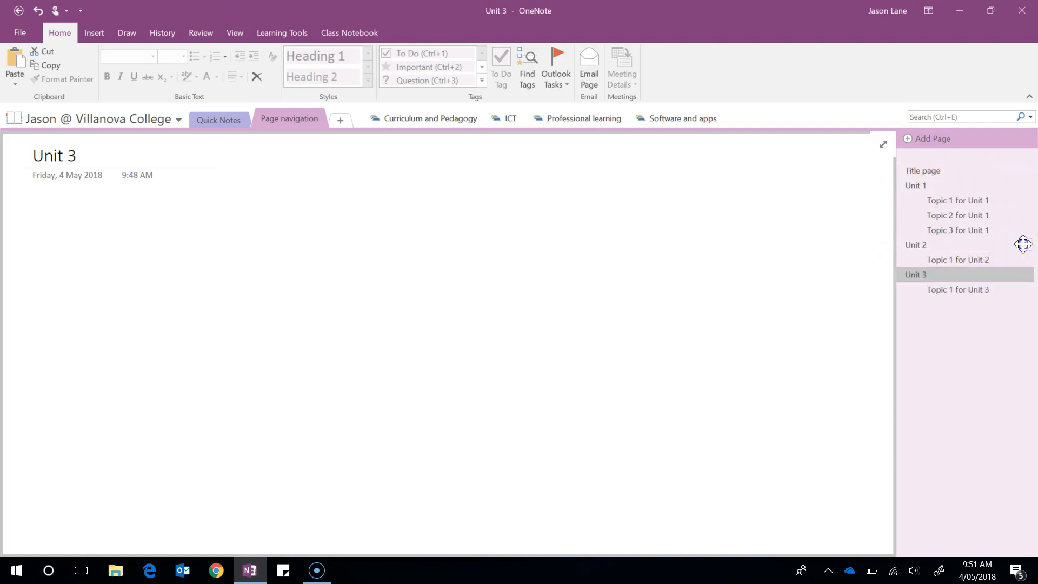